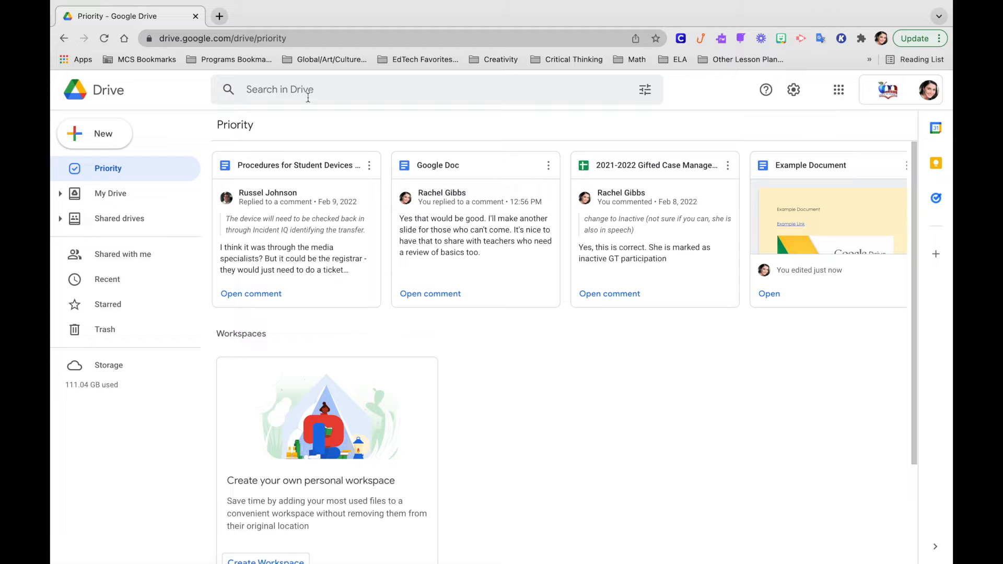
Step: Search the drive for "example docum" and open the Example Document
click(318, 87)
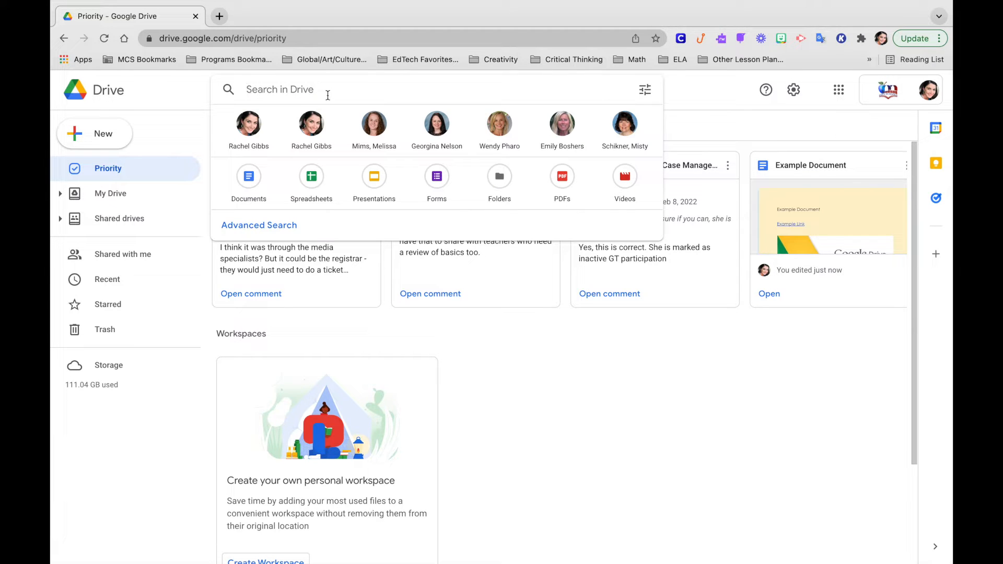
text(examp)
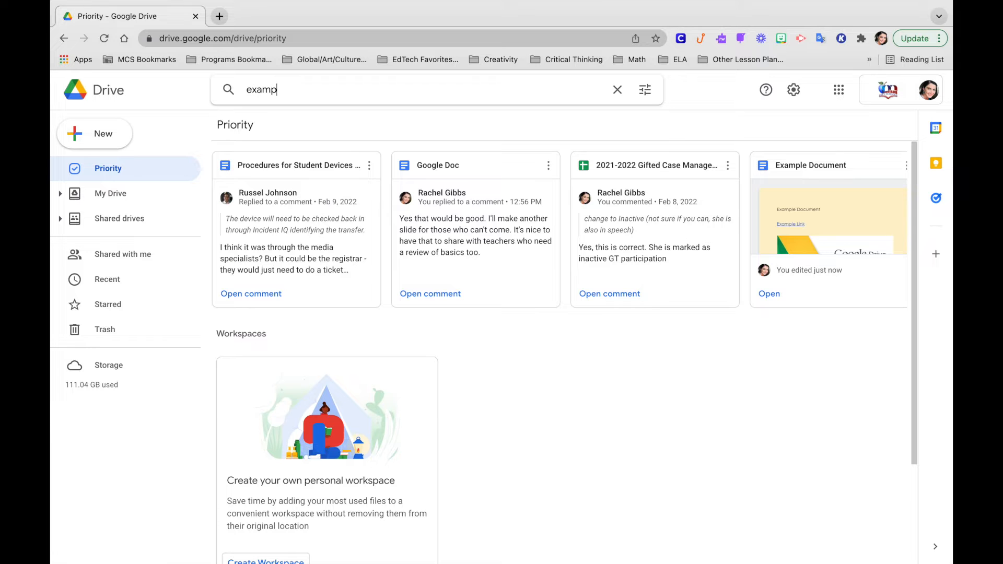
text(le)
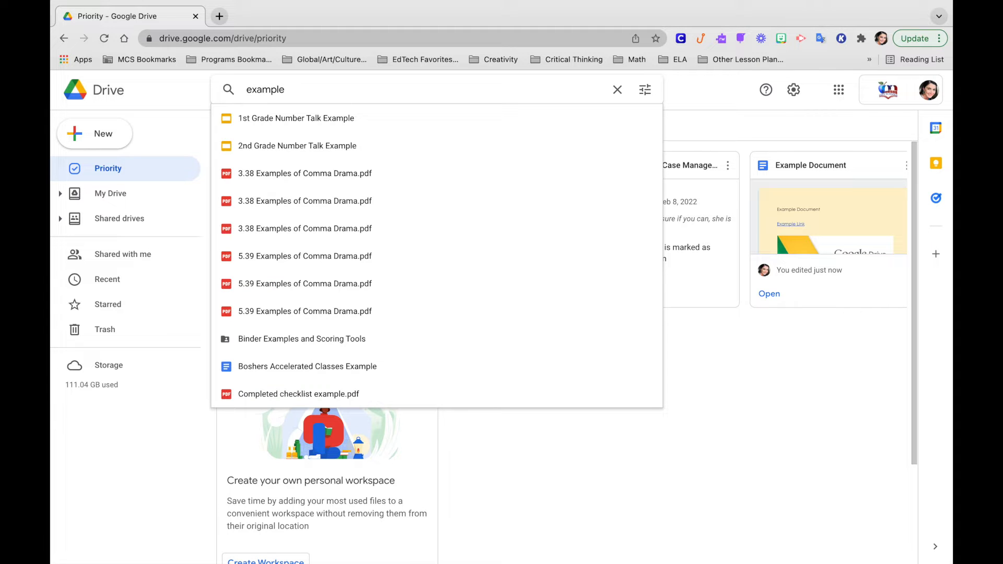
text( do)
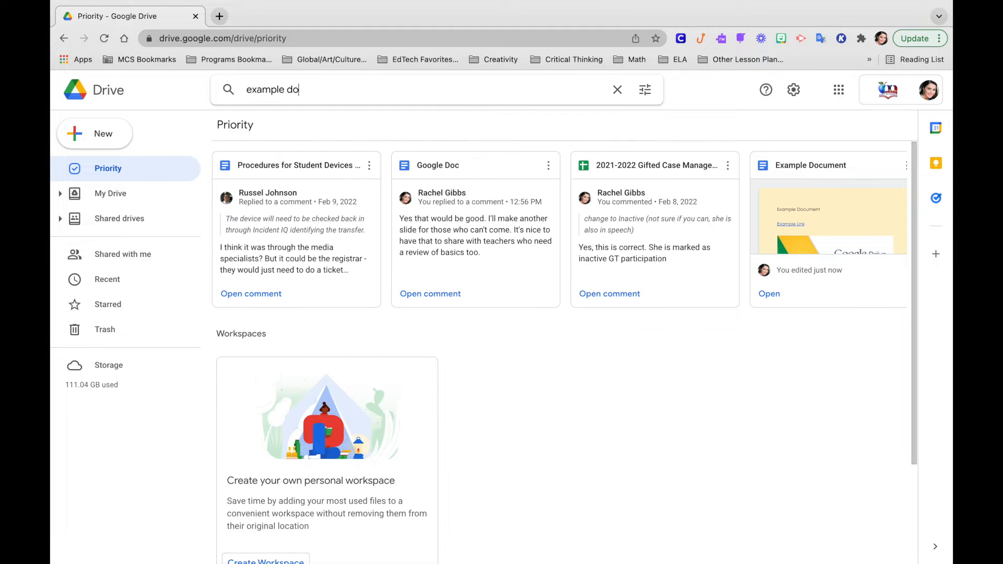
text(cum)
click(297, 117)
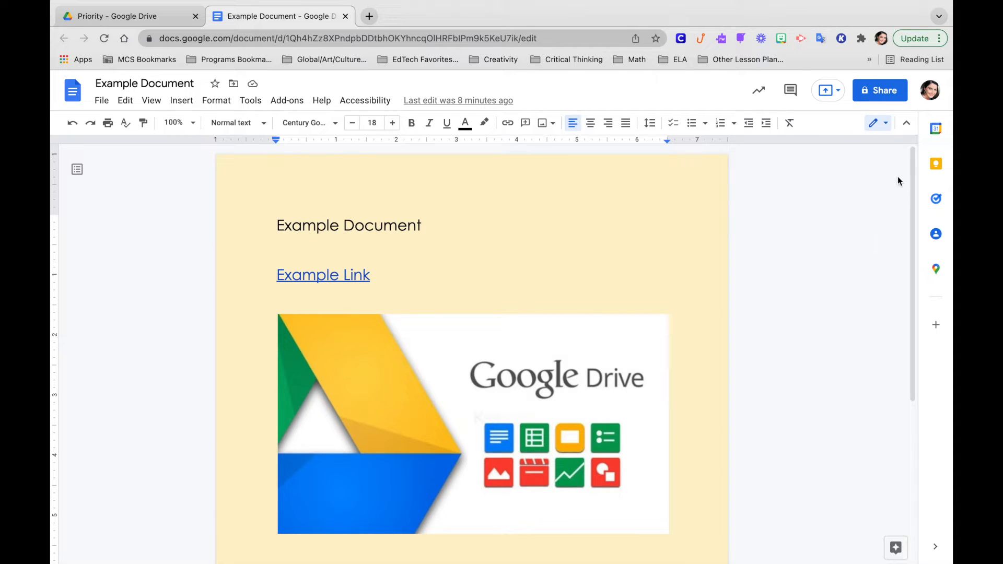
Step: Start sharing the document and add a colleague from the directory suggestions as recipient
click(884, 92)
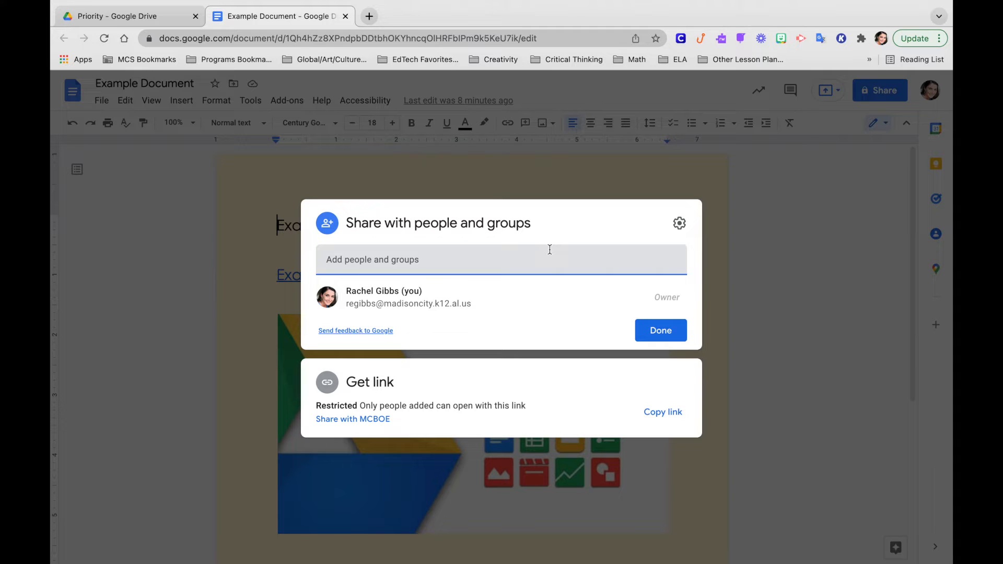
click(519, 258)
text(russ)
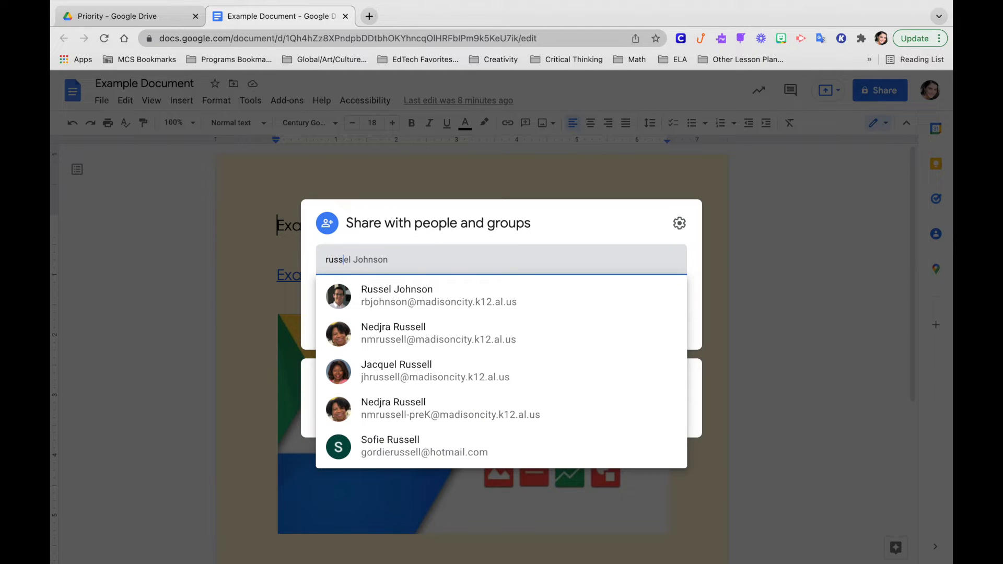
click(508, 296)
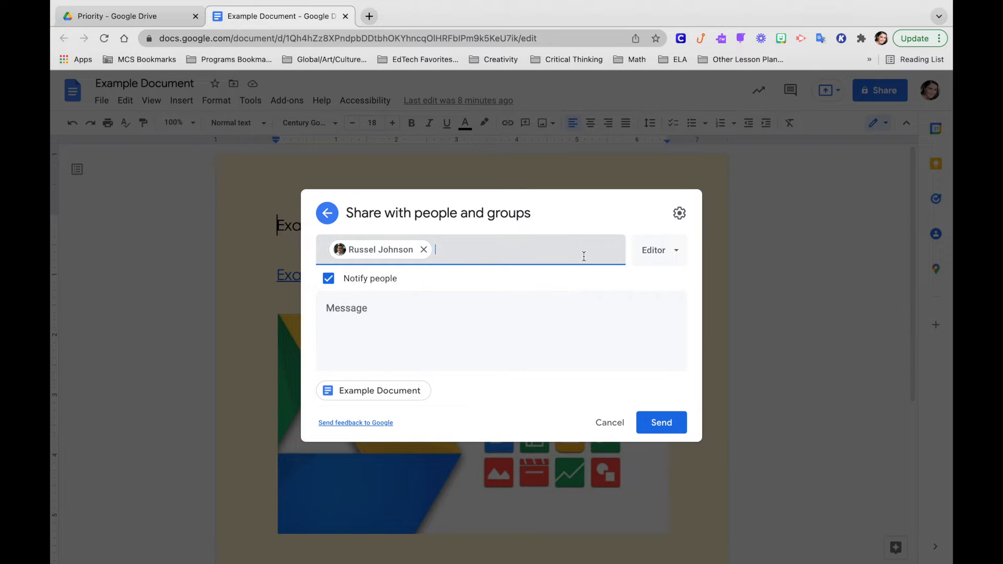
Step: Send the colleague the sharing invitation with Editor access and the message "This is for a tutorial video, :)"
click(679, 254)
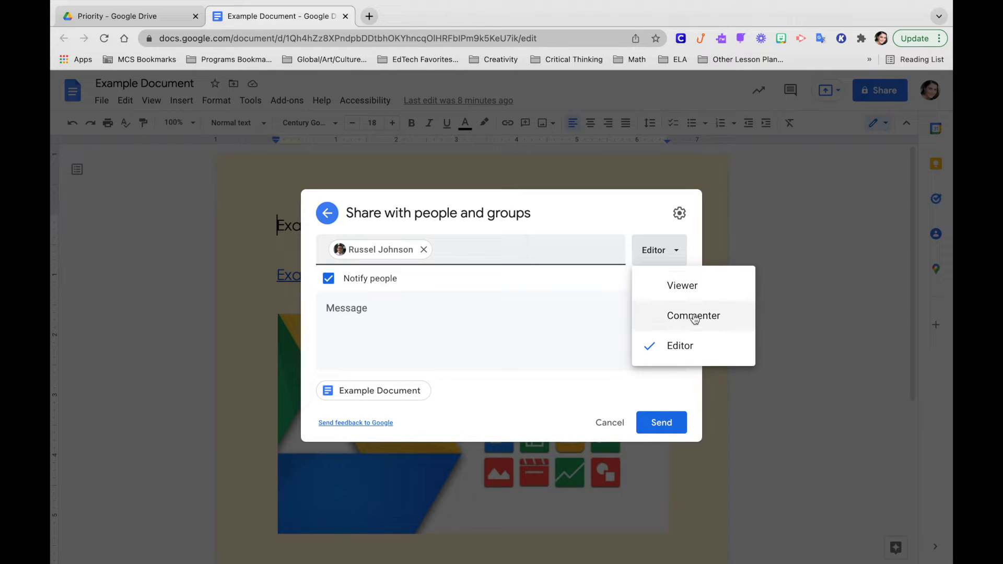
click(518, 330)
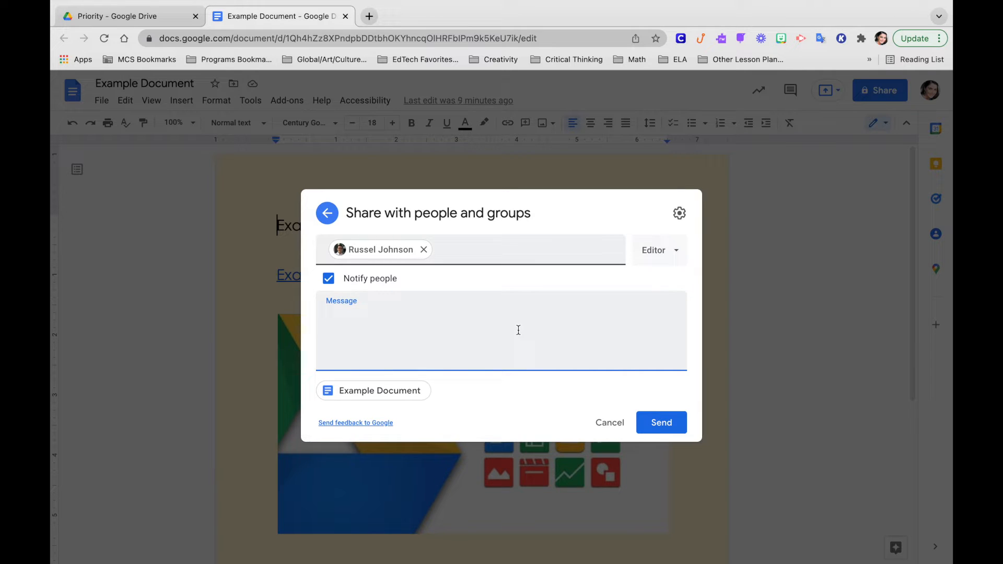
text(This is for a tutorial video)
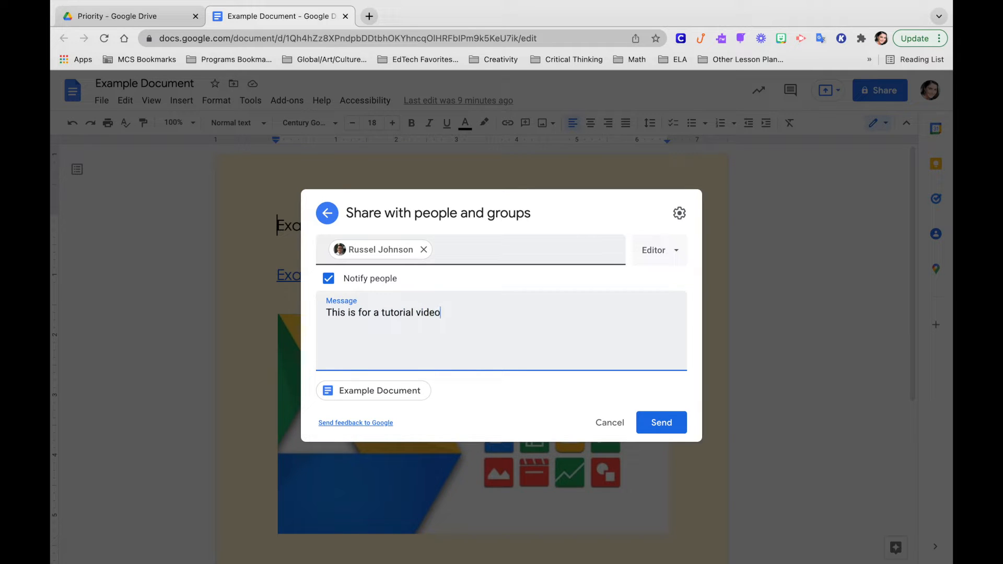
text(, :))
click(662, 424)
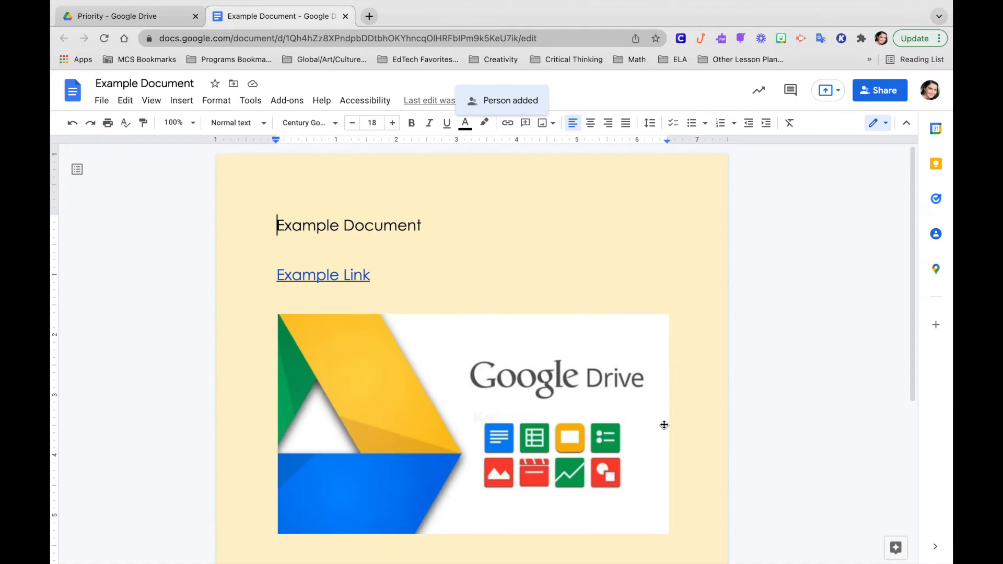
Step: Turn on link sharing for MCBOE, and broaden the link access to Anyone with the link
click(889, 97)
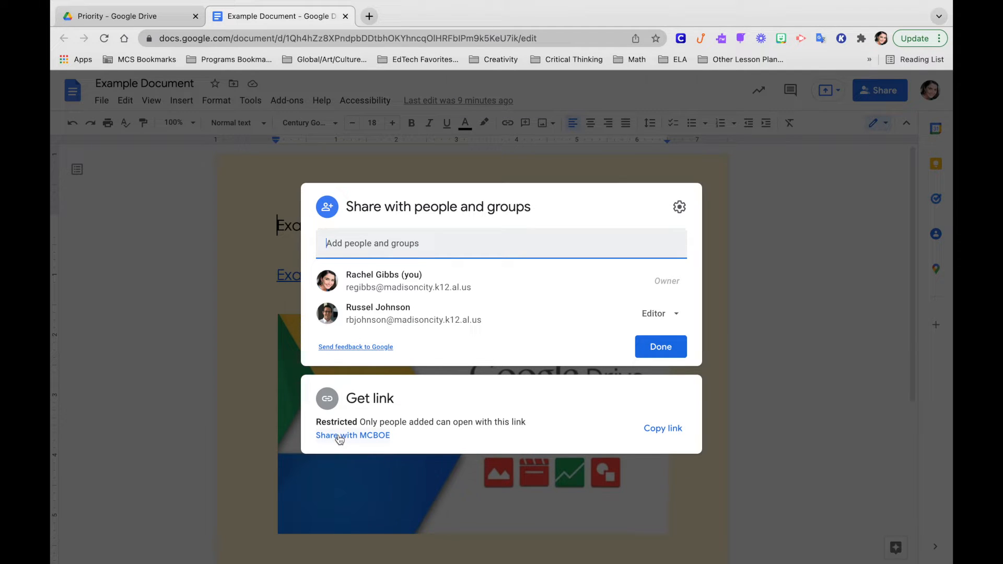
click(342, 436)
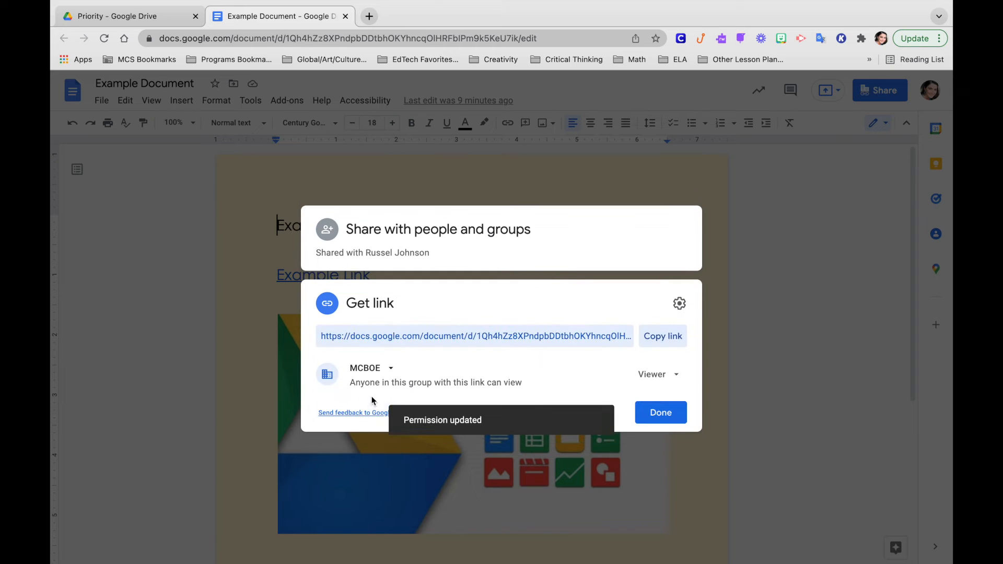
click(390, 370)
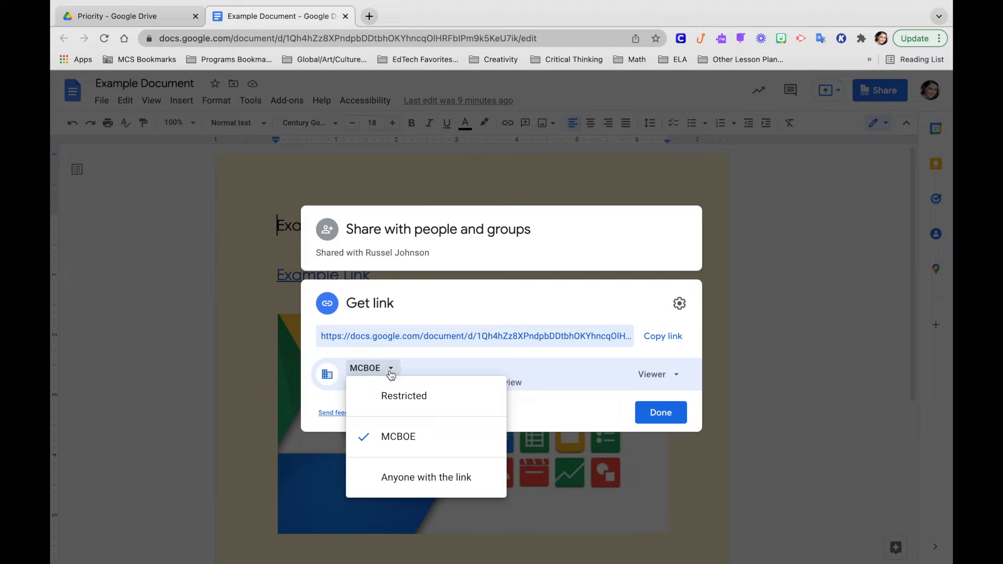
click(405, 478)
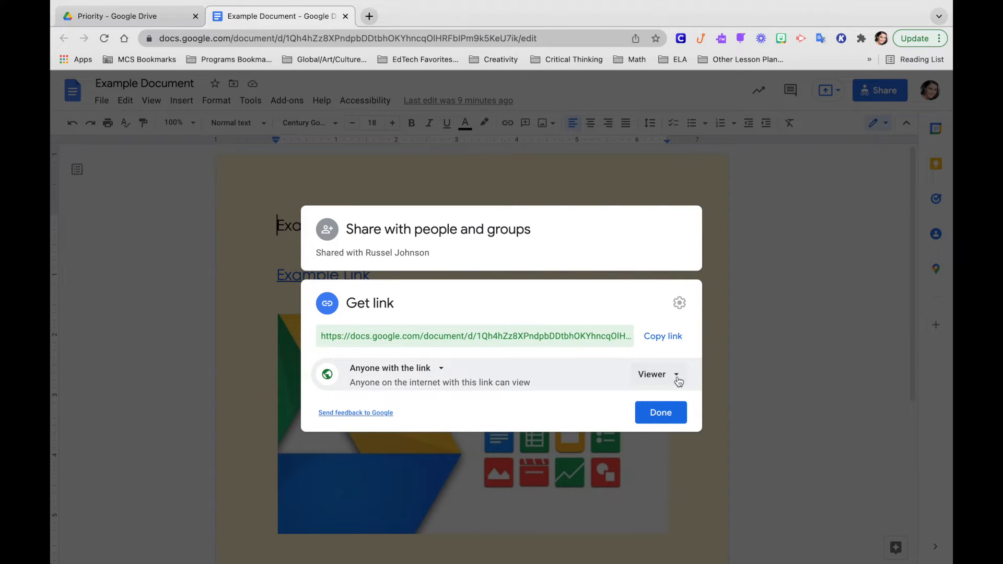
Step: Check the available roles for the link, copy the document's sharing link and close the sharing settings
click(678, 379)
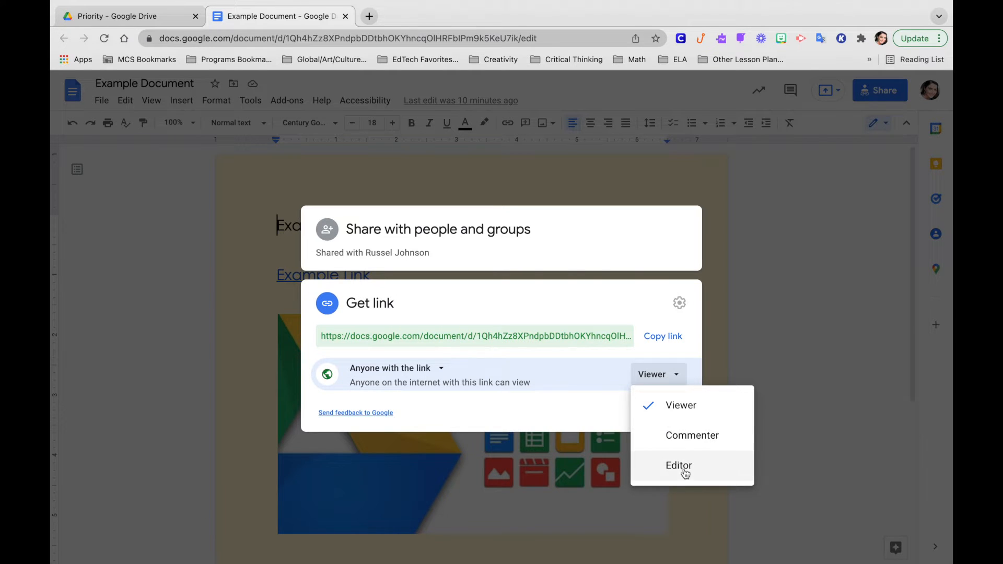
click(629, 305)
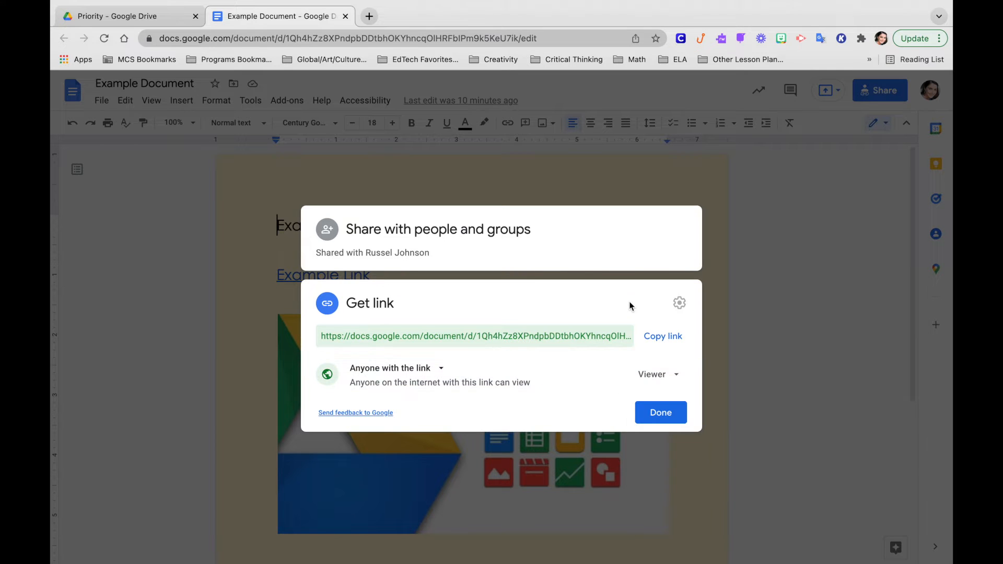
click(662, 340)
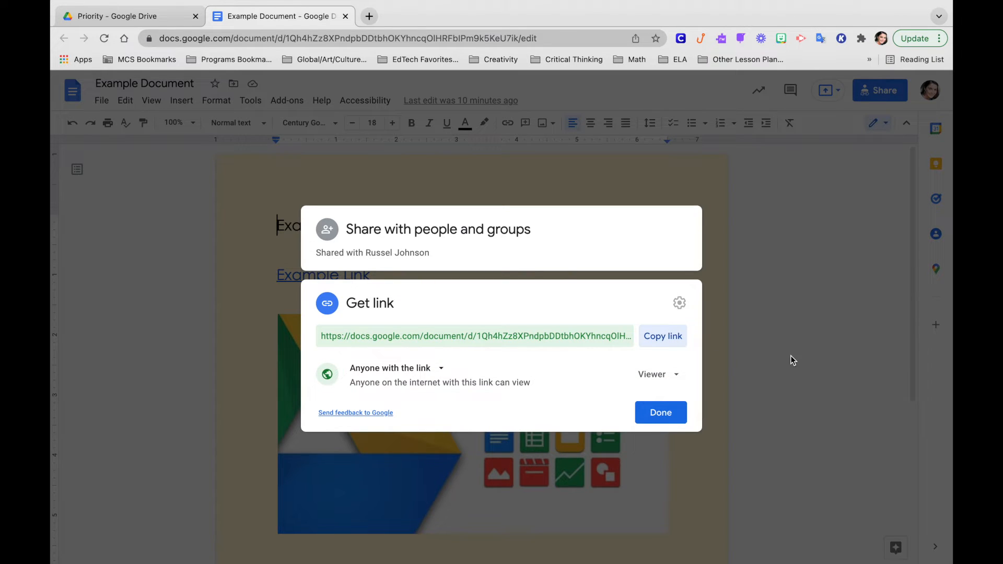
click(677, 413)
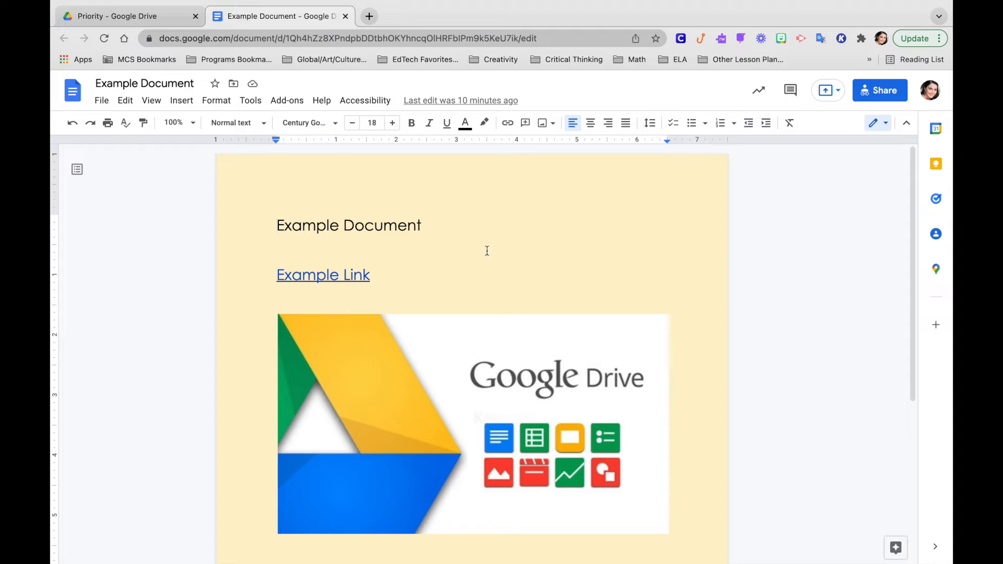
Step: Switch the document from direct editing to Suggesting mode
click(456, 225)
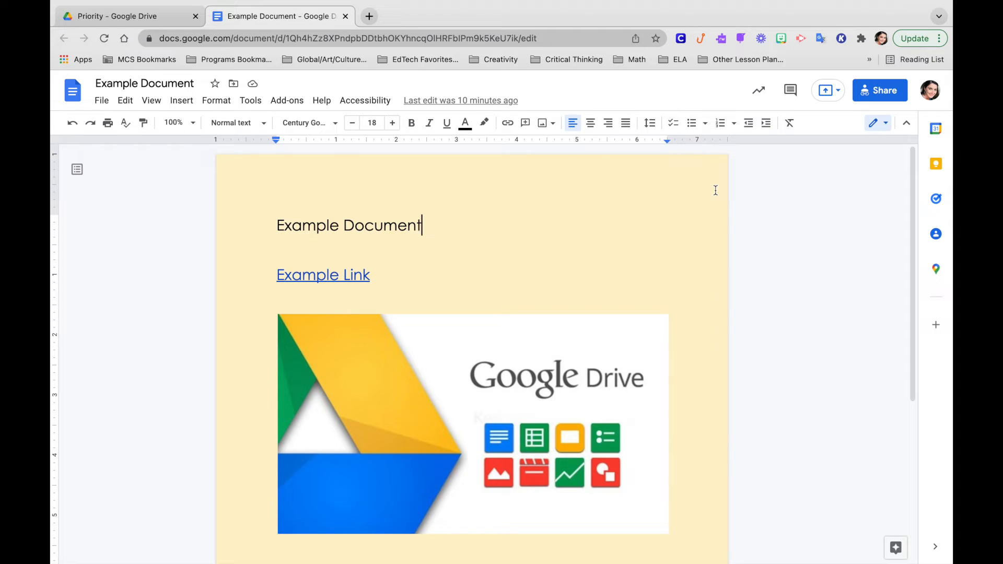
click(891, 125)
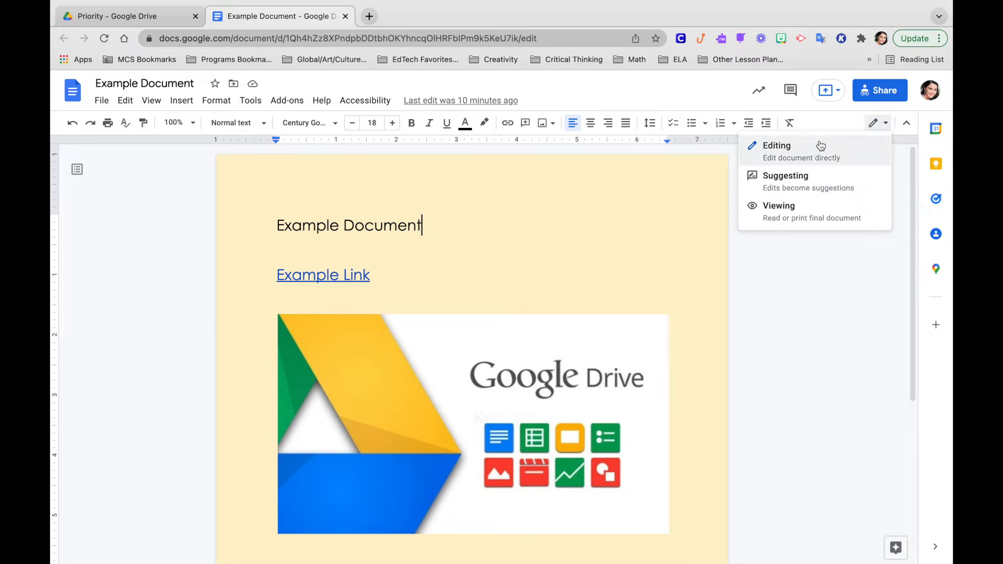
click(803, 181)
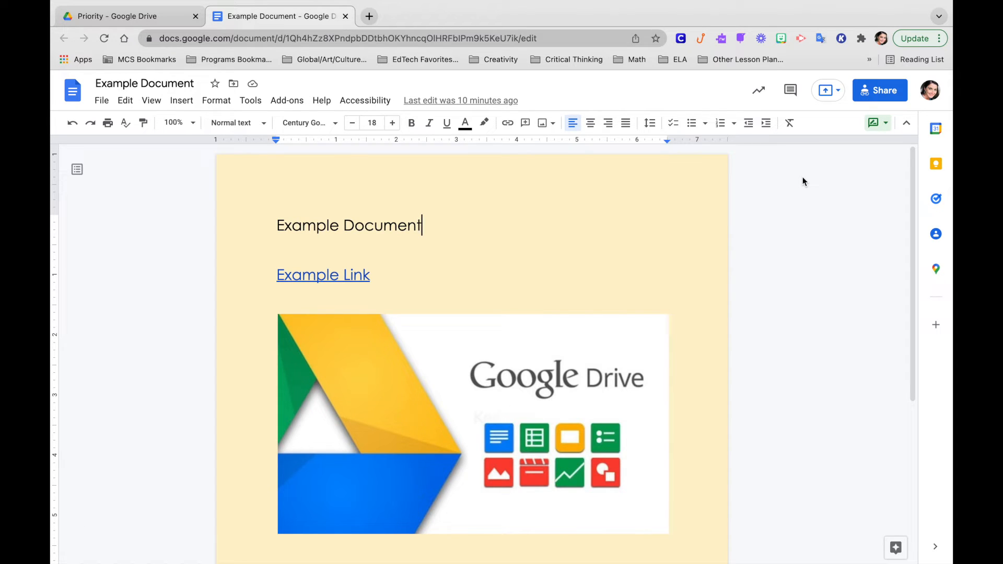
Step: Suggest adding the word "Google" before "Document" in the title line and accept that suggestion
click(345, 225)
text(Google)
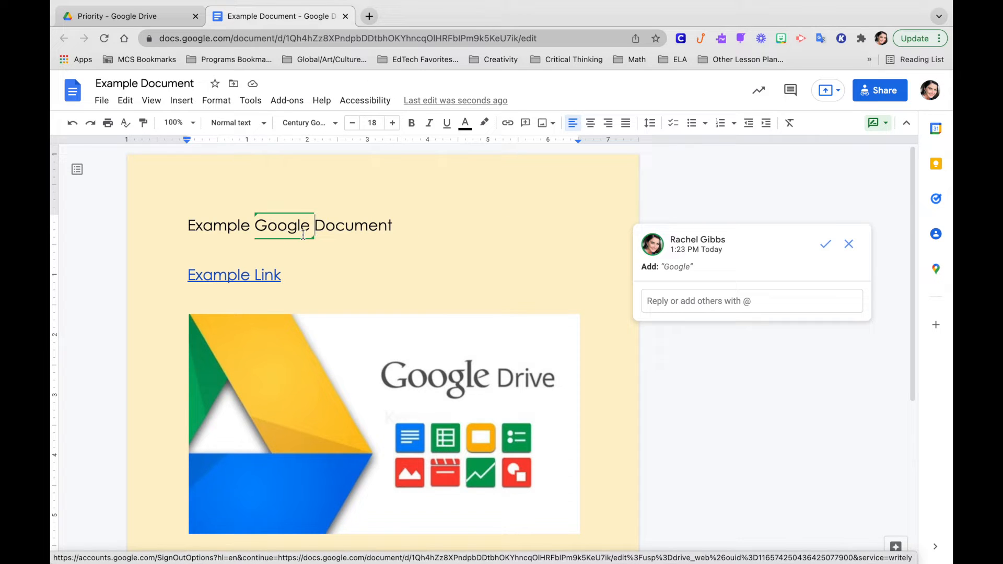
click(708, 178)
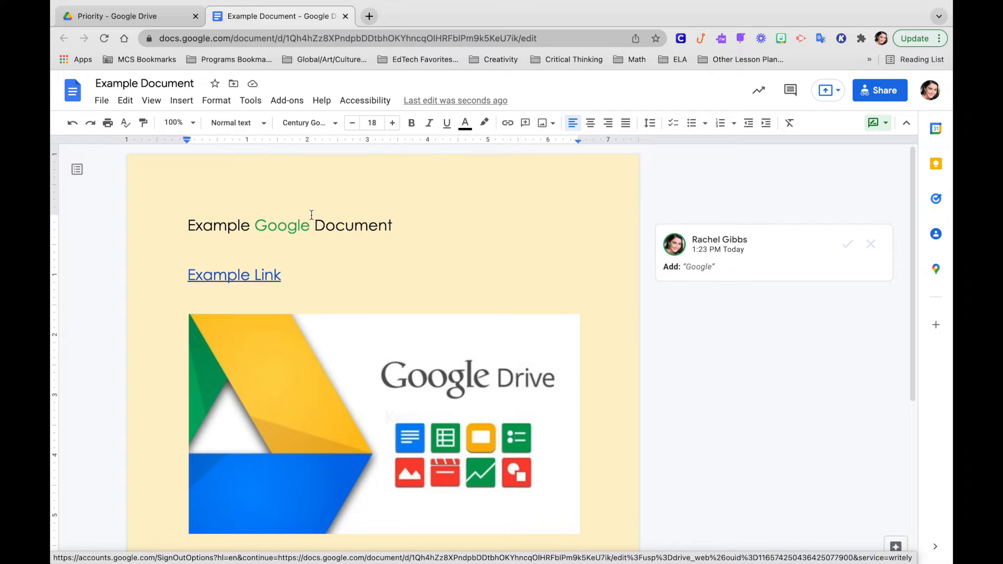
click(848, 244)
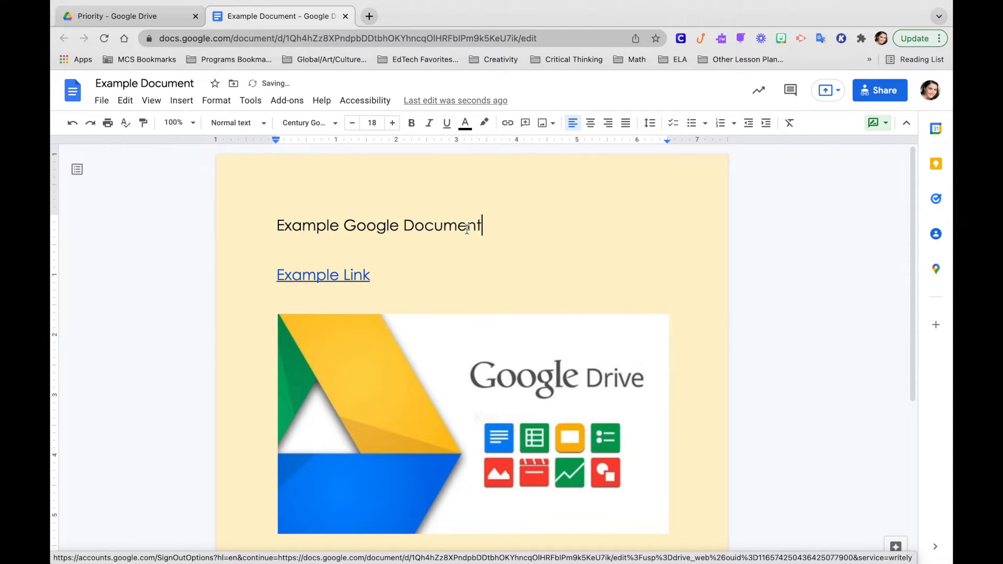
Step: Suggest deleting the word "Google" from the title line and accept the deletion
click(399, 227)
drag(399, 227, 349, 225)
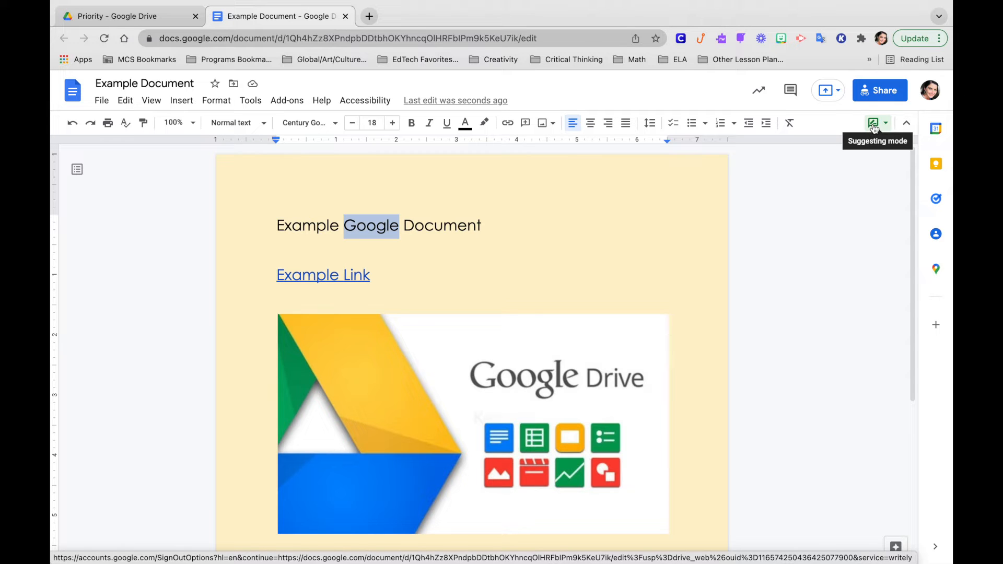
key(BackSpace)
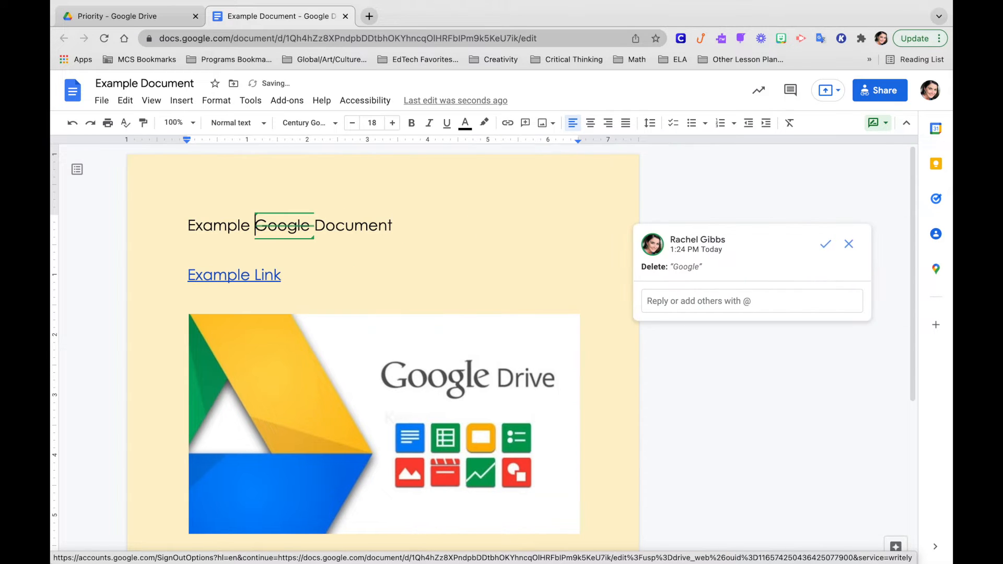
double_click(726, 170)
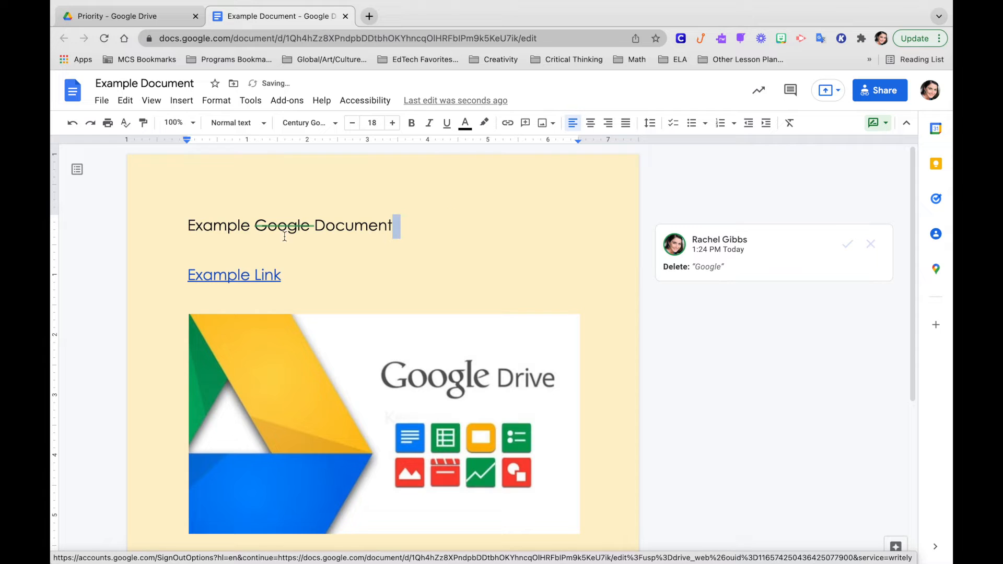
click(718, 258)
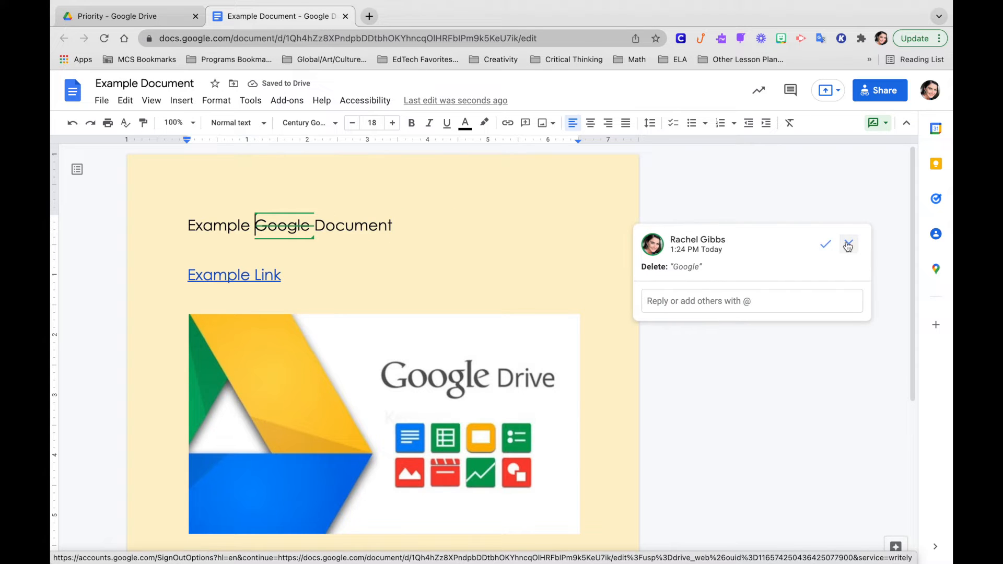
click(820, 246)
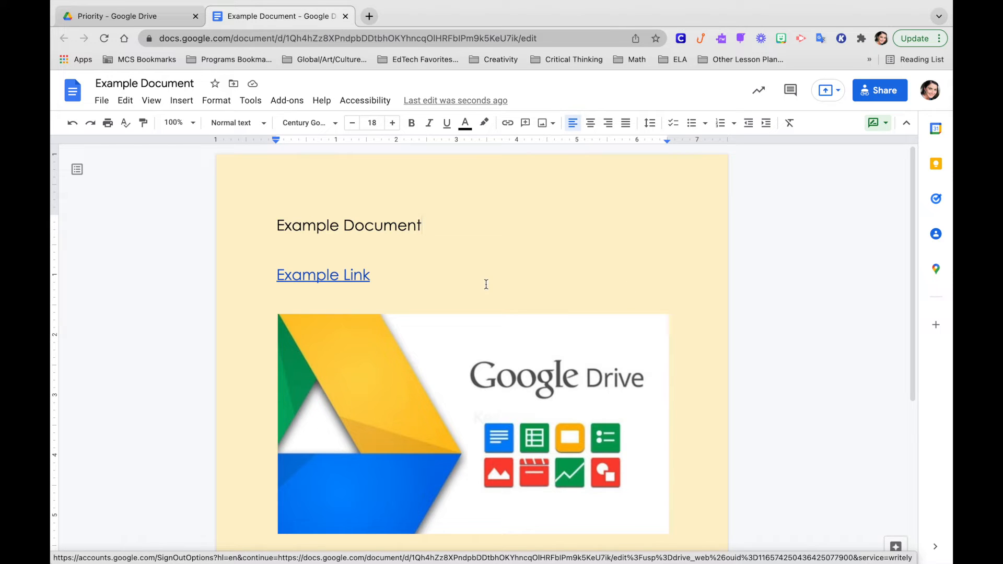
Step: Start a comment on the word "Link" in the "Example Link" line and mention the colleague in it
click(393, 277)
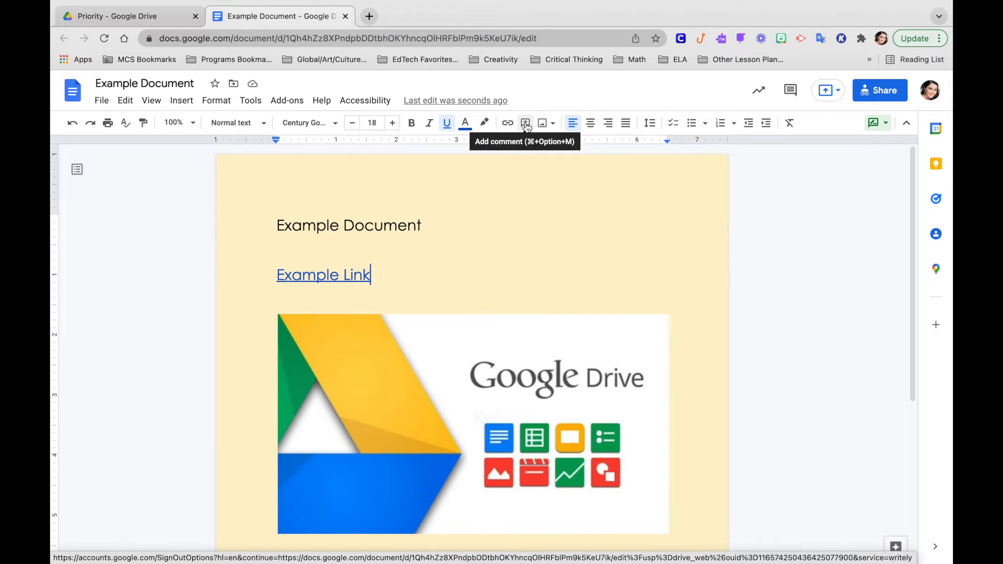
right_click(380, 285)
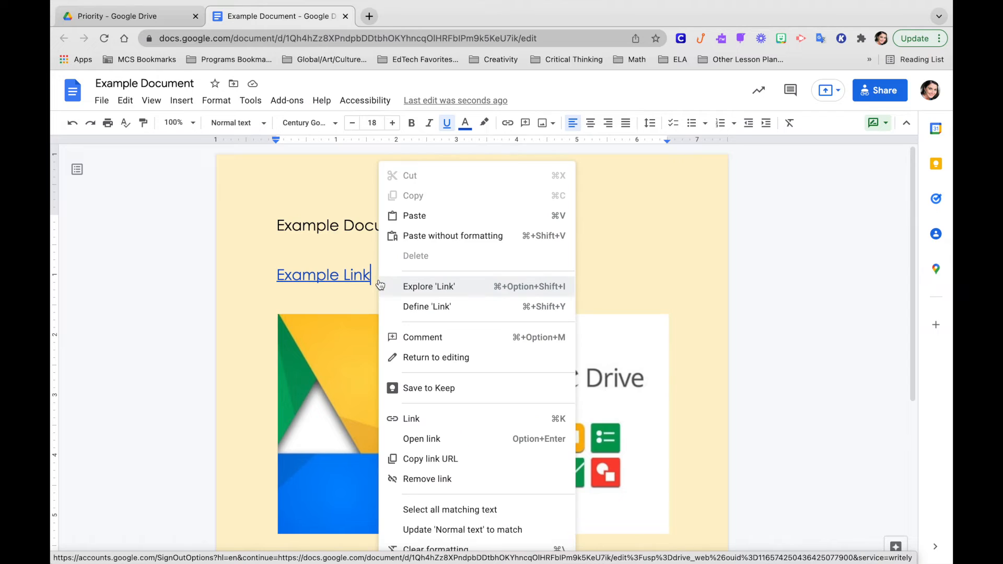
click(412, 338)
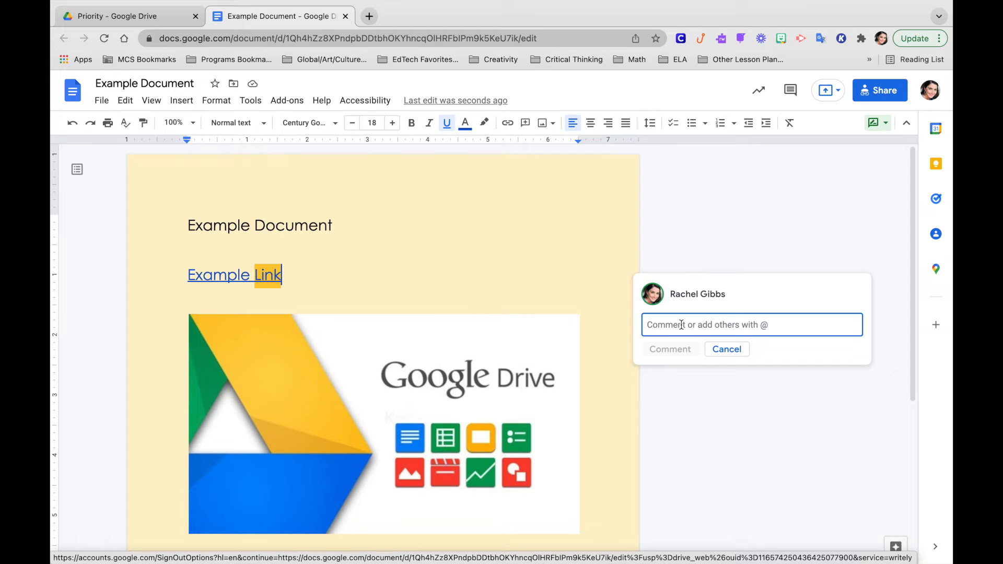
text(@)
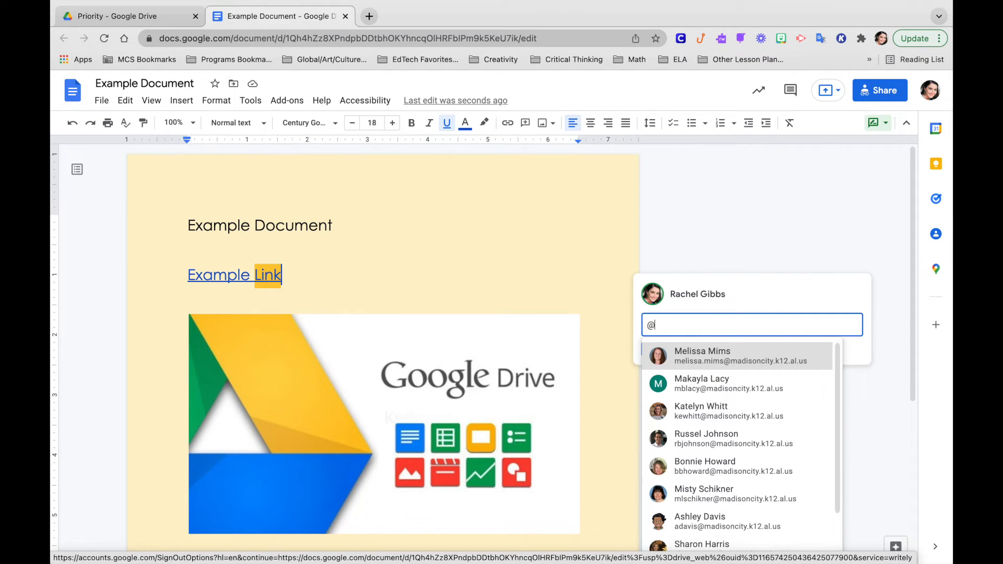
text(russel)
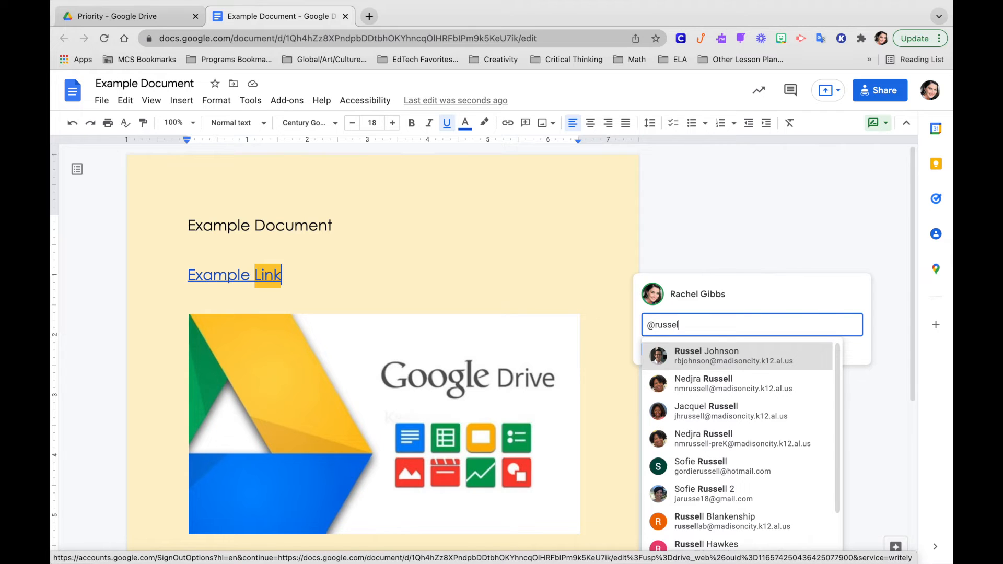
click(731, 357)
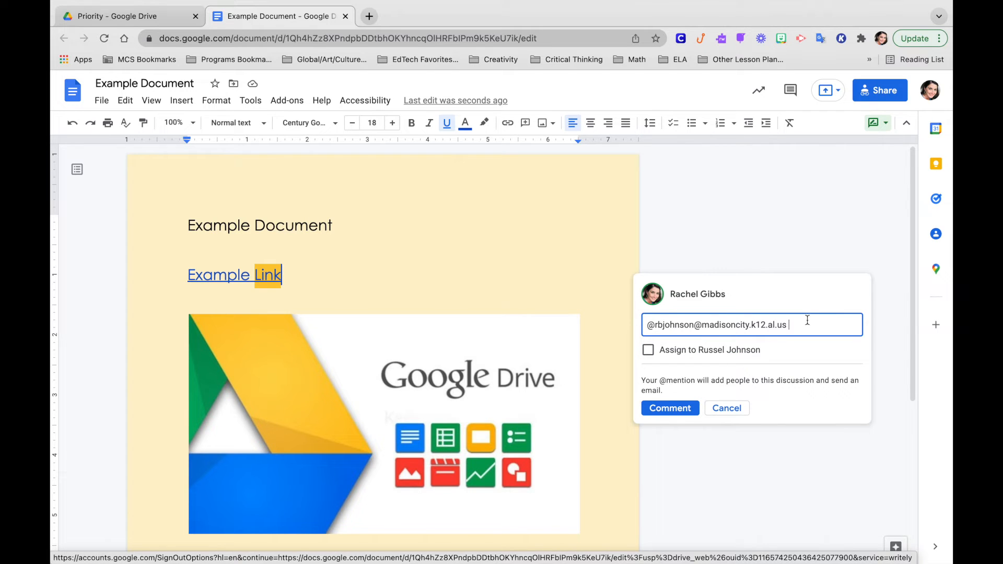
Step: Complete the comment with the text "still for video!!" after the mention and post it
text(still )
text(an)
key(BackSpace)
key(BackSpace)
key(BackSpace)
text(for video!!)
click(675, 415)
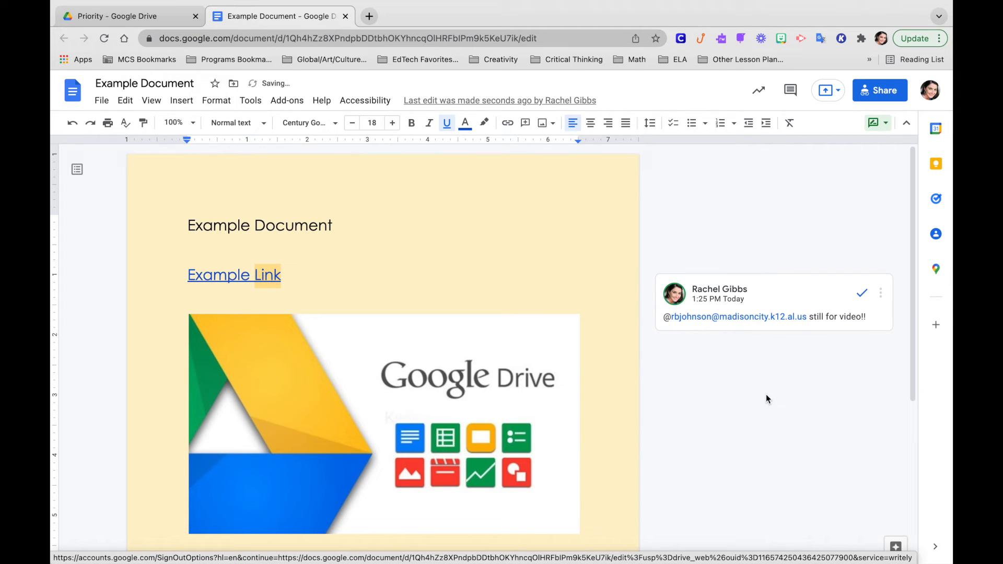
click(769, 296)
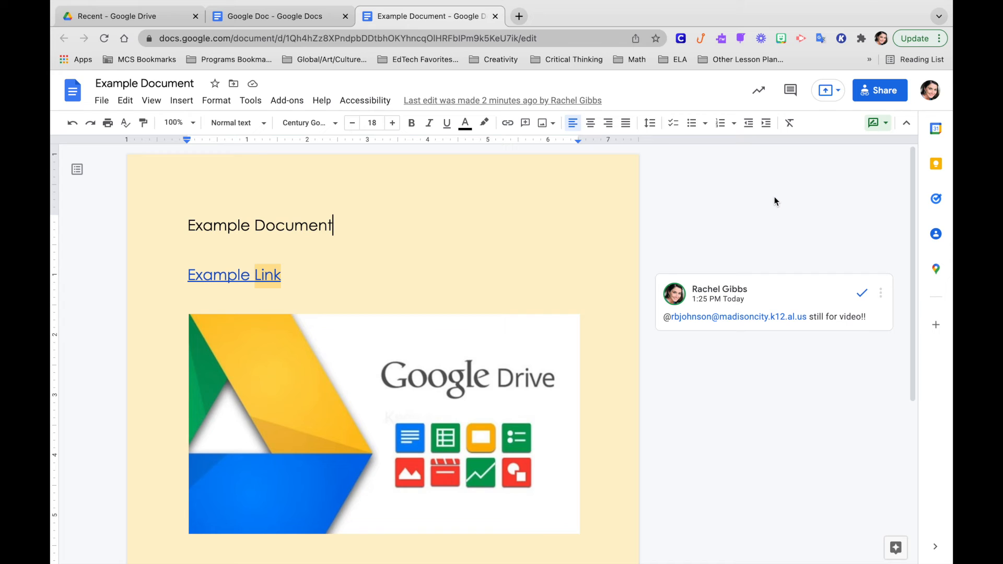
Step: Open the document's version history, view the February 10, 1:08 PM version and expand the current version's detailed versions
click(495, 102)
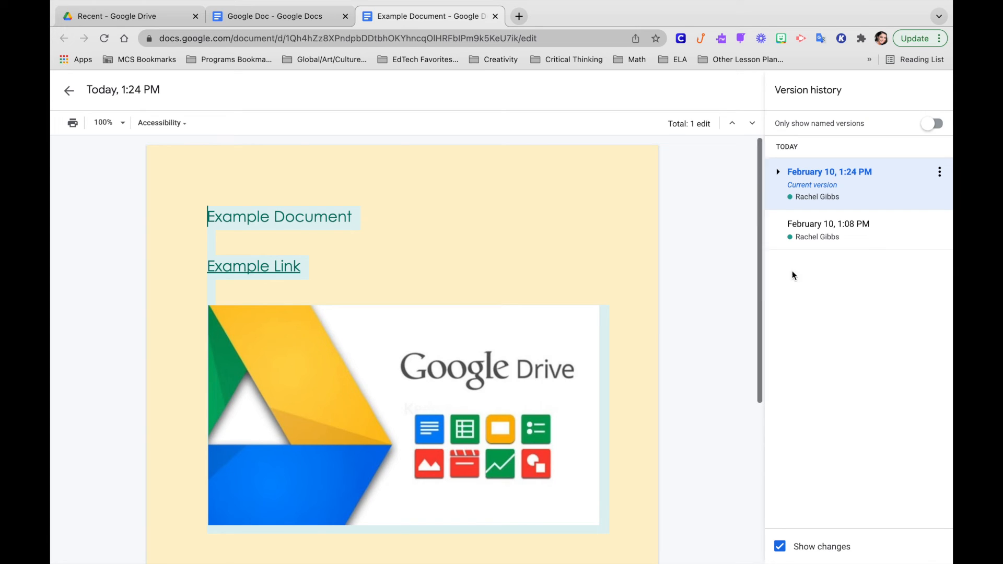
click(797, 229)
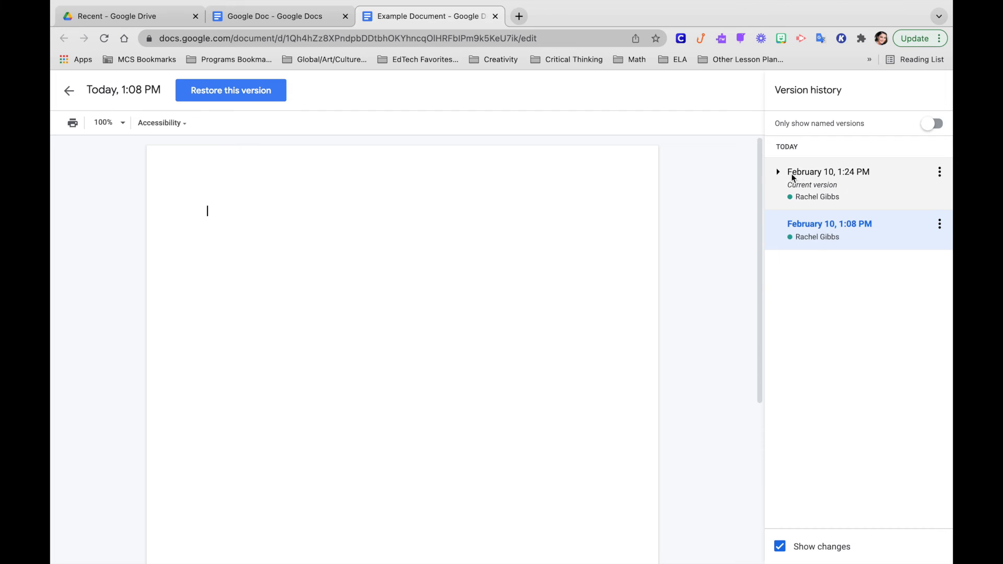
click(789, 174)
click(780, 173)
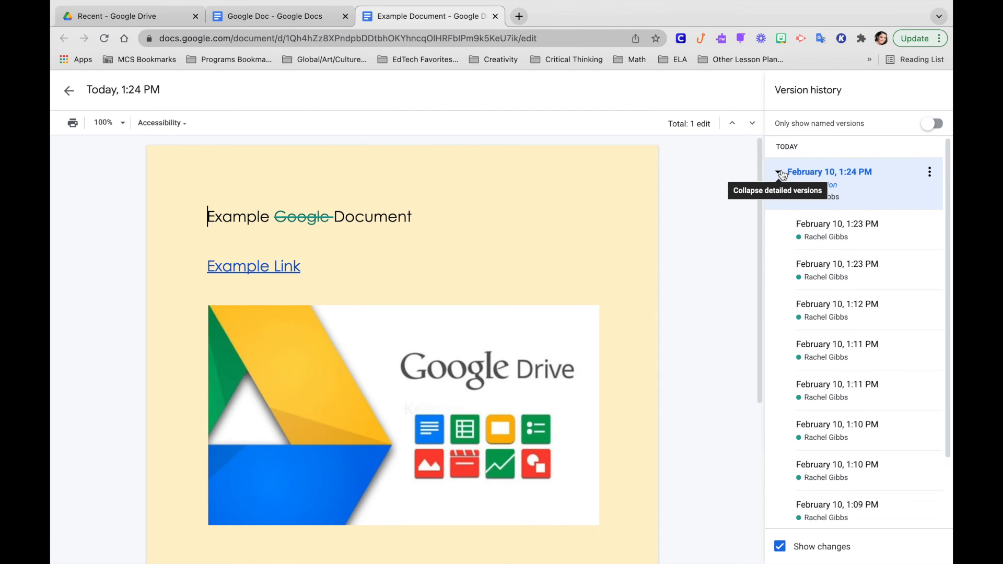
Step: Go through the detailed versions from 1:23 PM back to 1:10 PM and examine the changes made in each
click(815, 229)
click(819, 269)
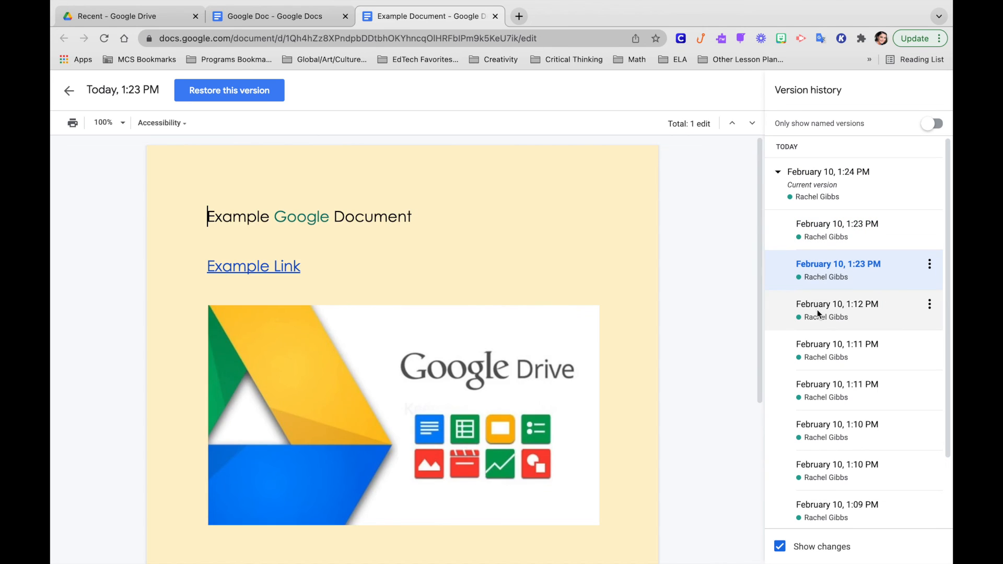
click(814, 313)
click(819, 345)
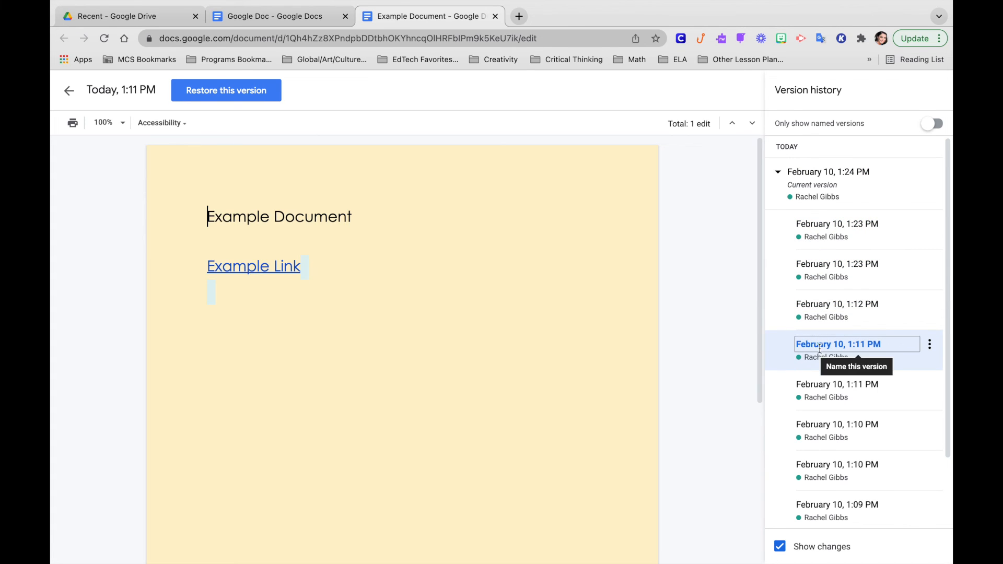
click(819, 388)
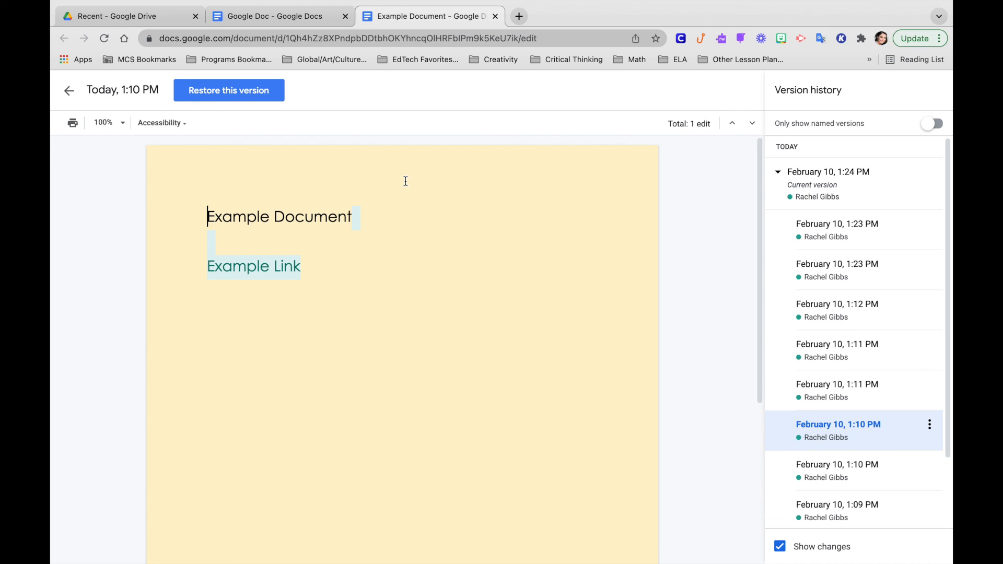
Step: Copy the "Example Link" text from the 1:10 PM version and return to the current document
drag(302, 267, 193, 265)
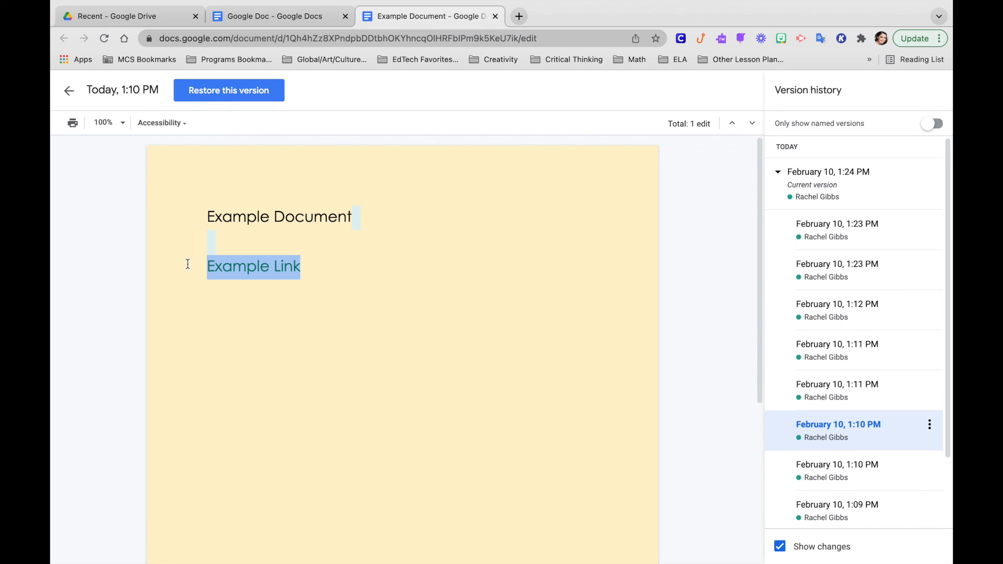
right_click(243, 264)
click(282, 300)
click(68, 92)
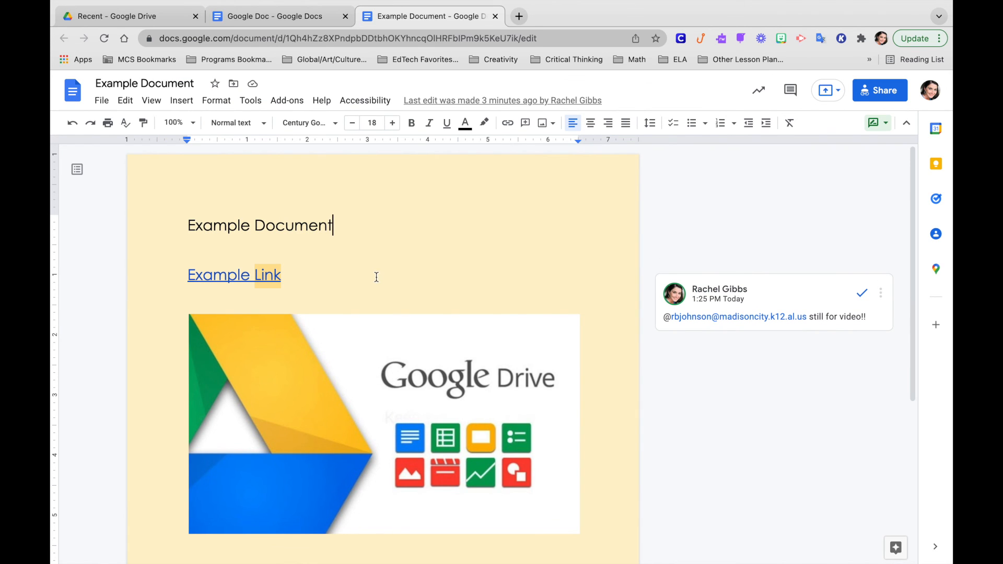
click(375, 278)
key(Return)
key(Return)
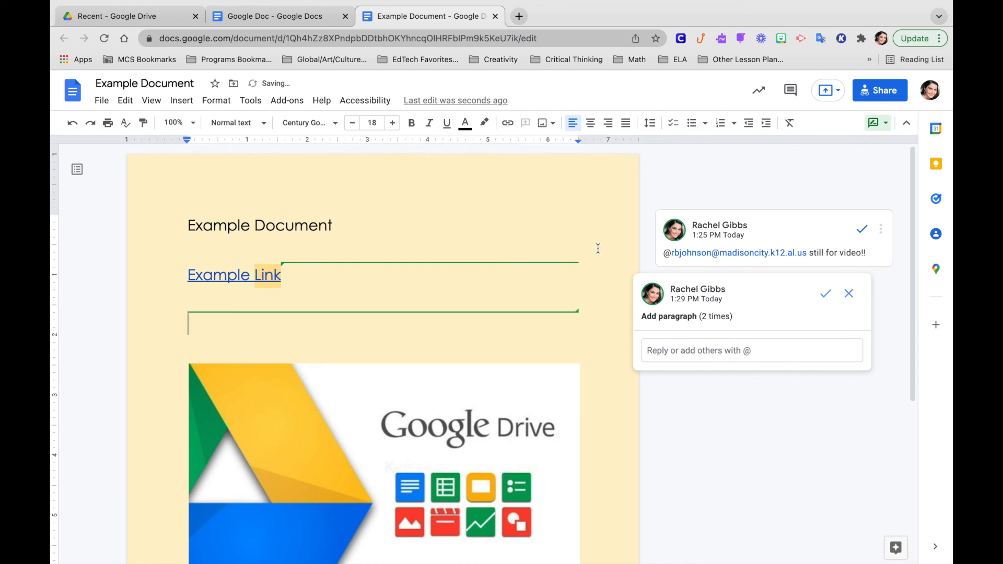
key(BackSpace)
key(BackSpace)
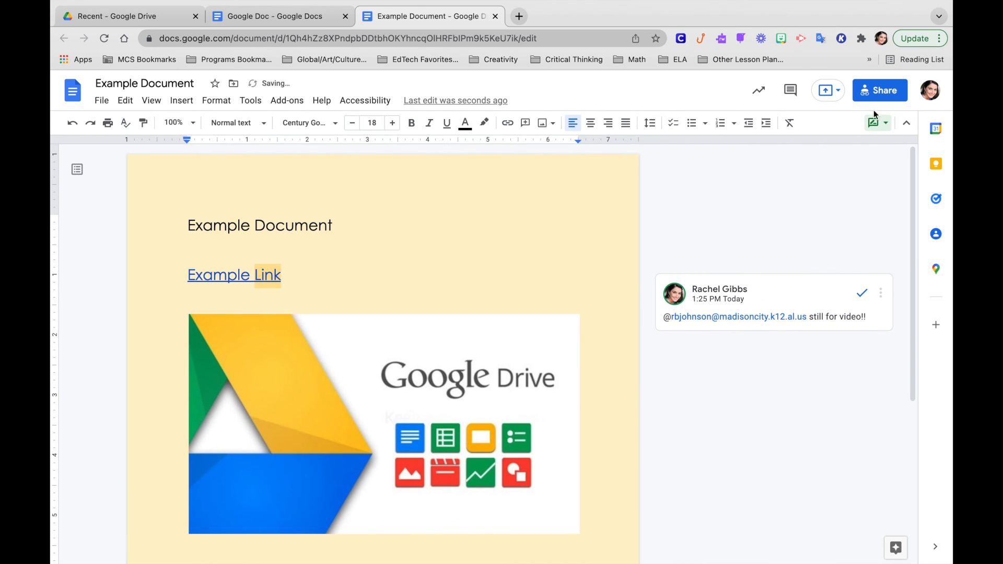
Step: Switch the document to Editing mode and paste the copied "Example Link" text two lines below the existing link
click(883, 124)
click(778, 148)
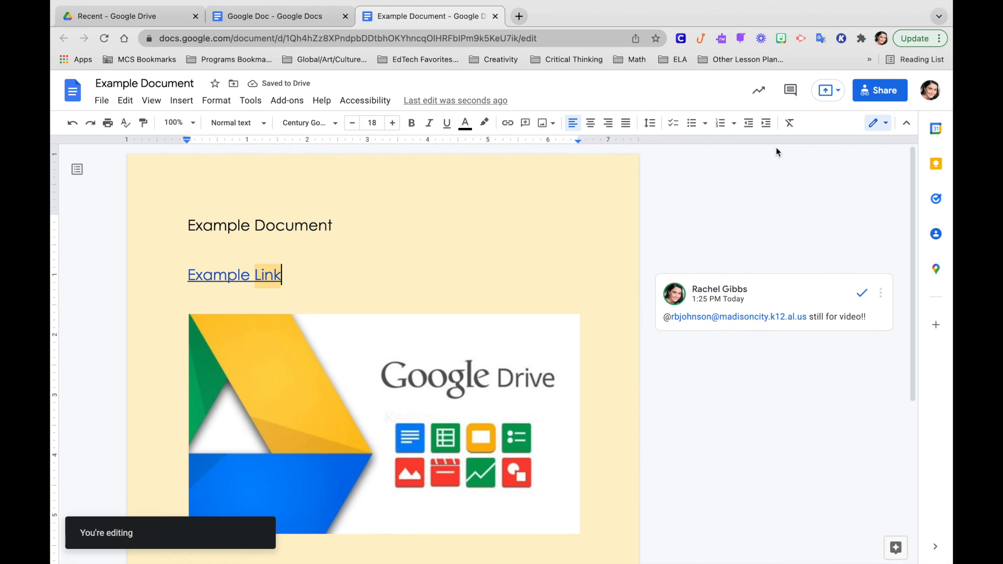
drag(353, 295, 325, 268)
key(Return)
key(Return)
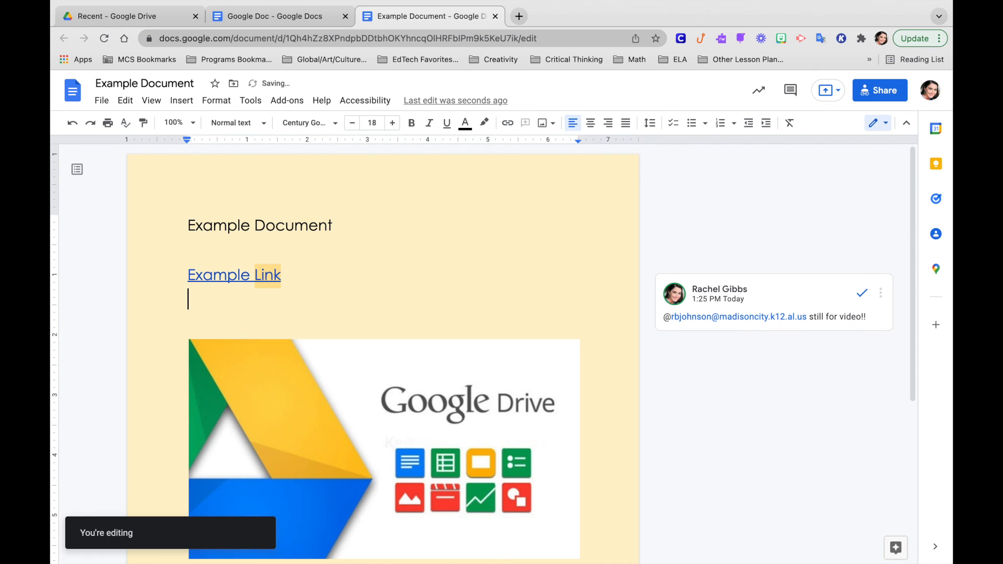
key(ctrl+v)
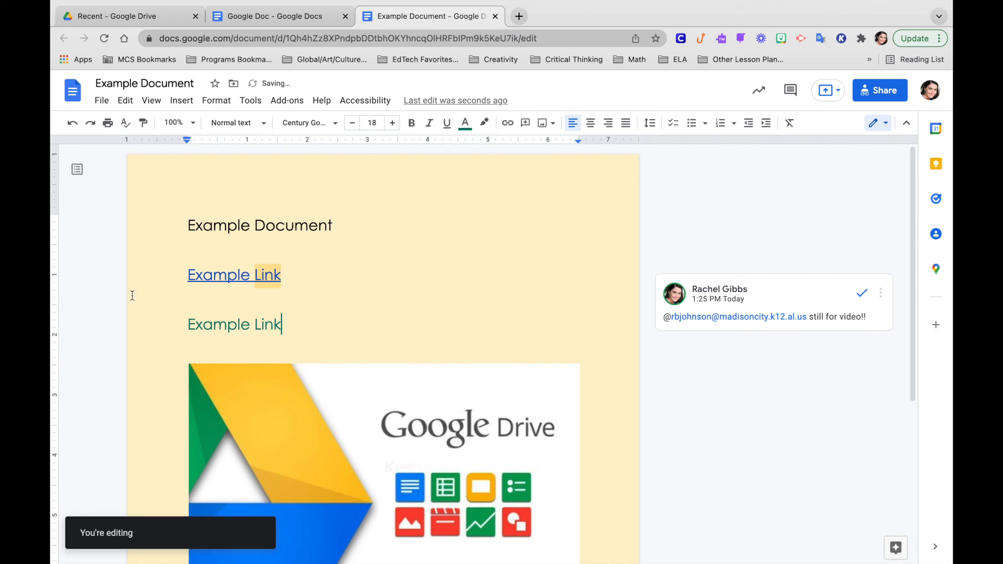
click(223, 324)
click(303, 327)
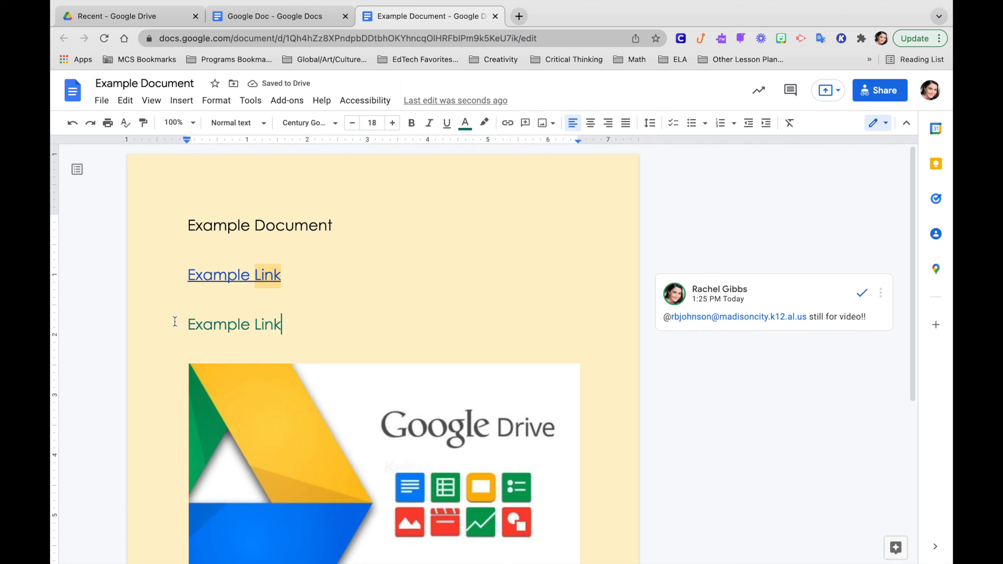